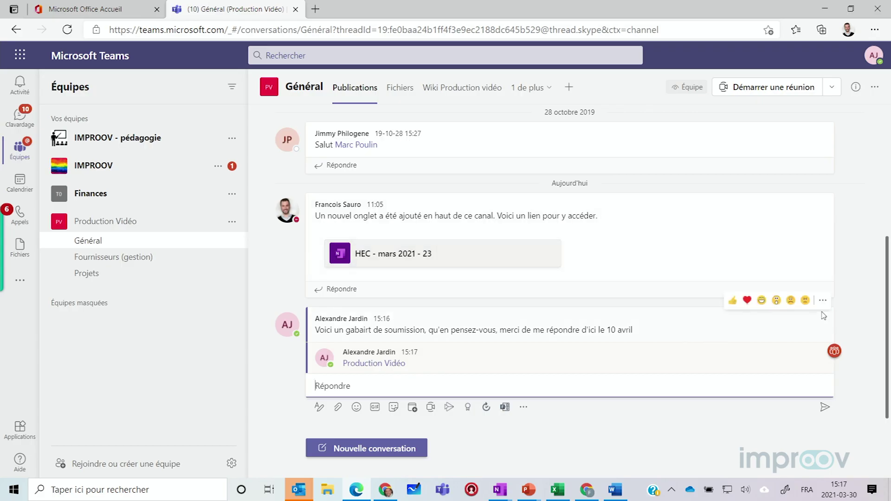
Step: Save the channel message starting "Voici un gabarit de soumission" in the Général channel of Production Vidéo
{"action": "left_click", "coordinate": [821, 306]}
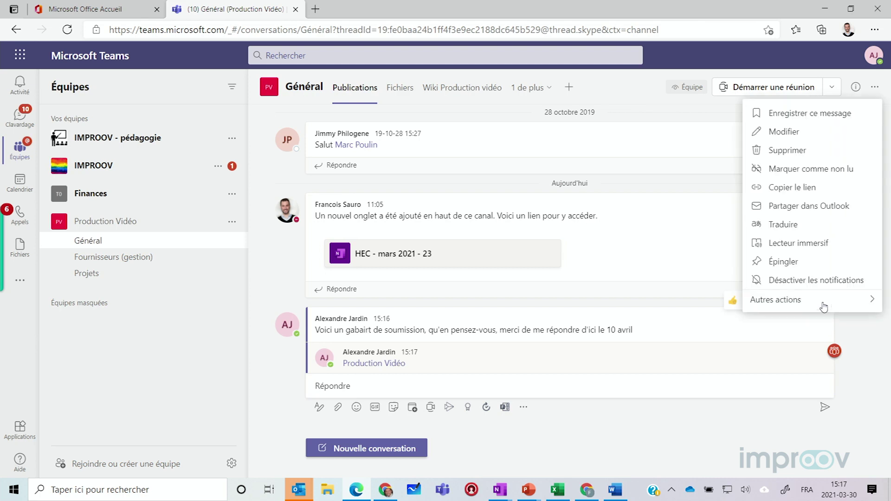
{"action": "left_click", "coordinate": [828, 314]}
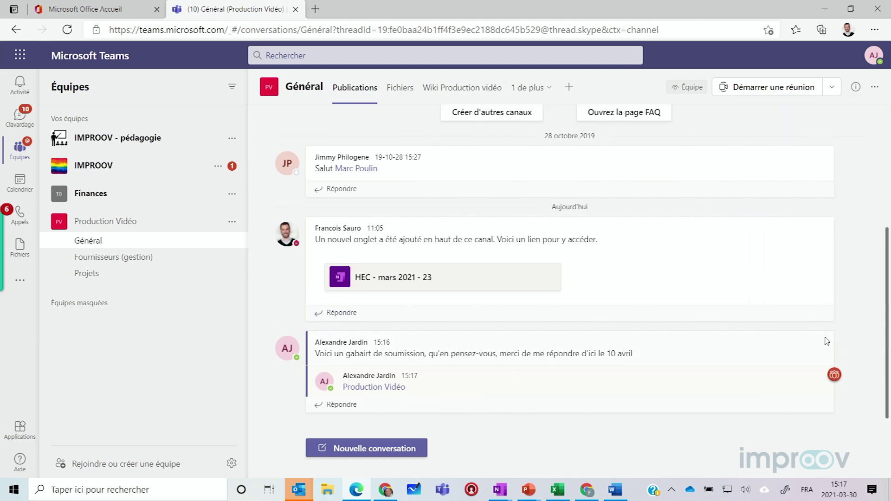
{"action": "left_click", "coordinate": [821, 322]}
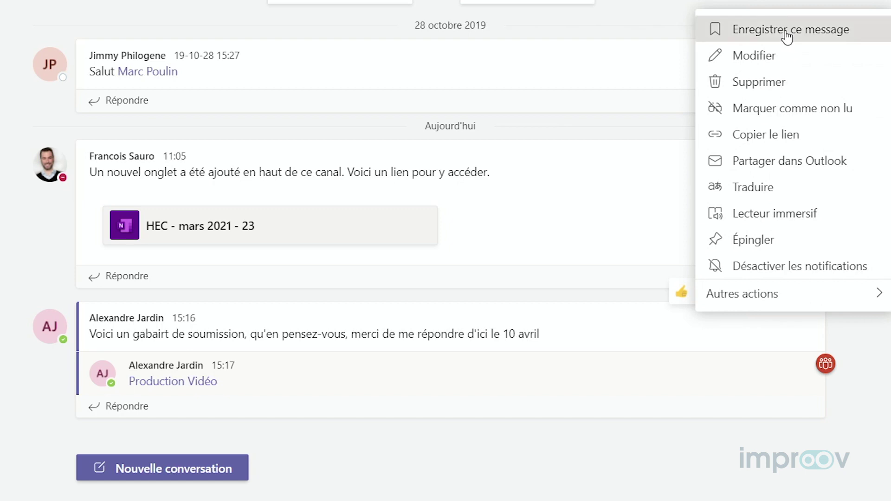
{"action": "left_click", "coordinate": [789, 35]}
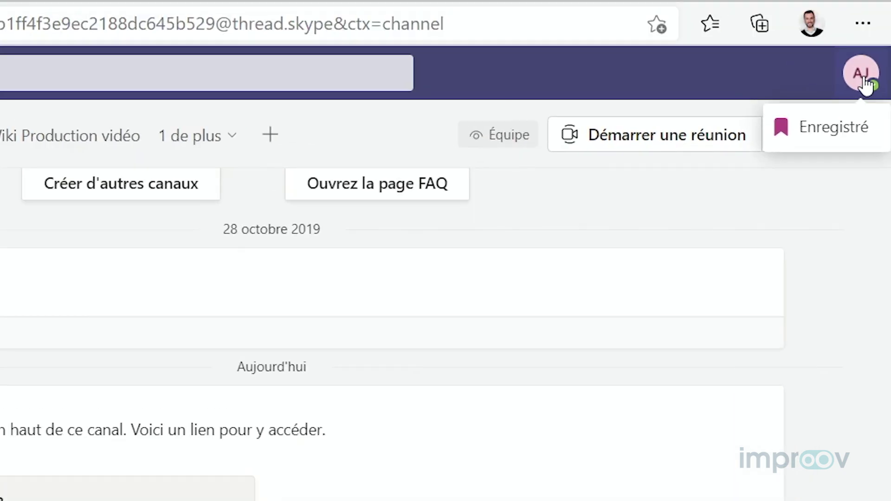
Step: Open the list of saved messages and display the one from Production Vidéo/Général in its channel
{"action": "left_click", "coordinate": [859, 73]}
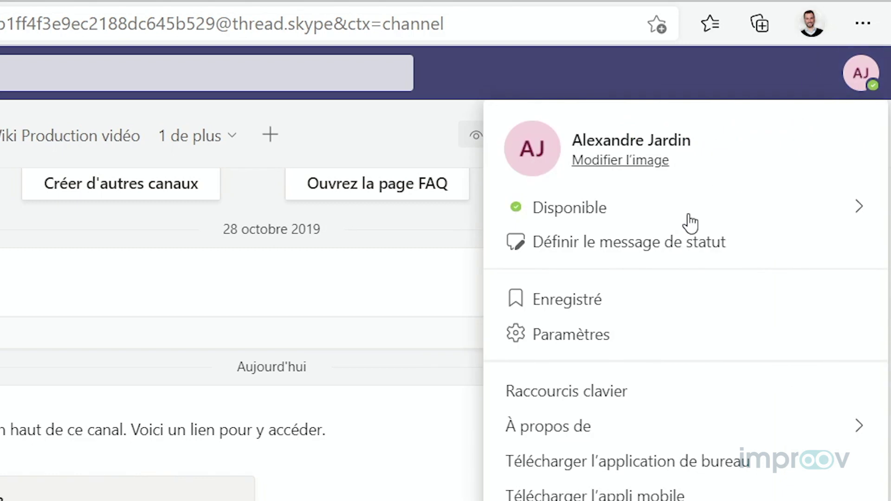
{"action": "left_click", "coordinate": [609, 310]}
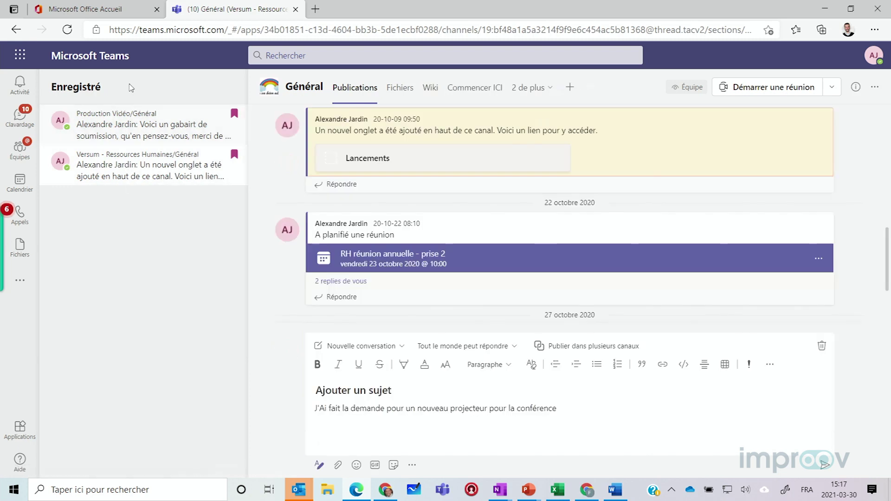
{"action": "left_click", "coordinate": [146, 140]}
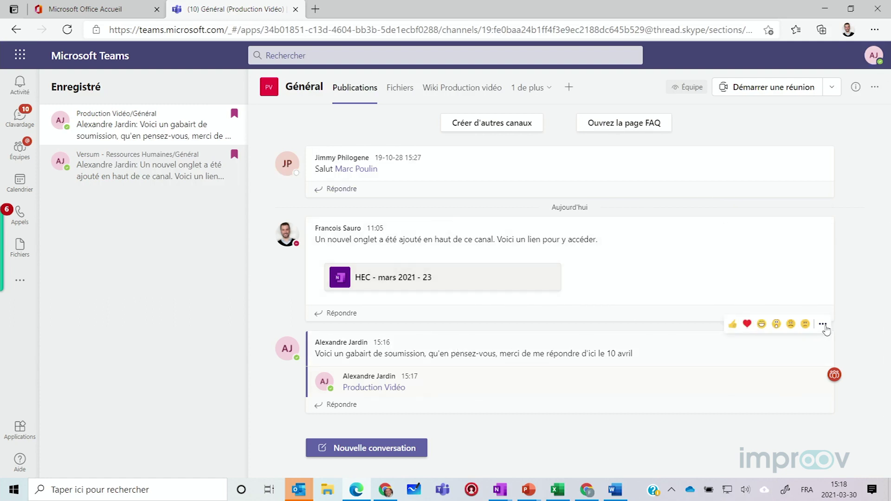
Step: Pin the submission template message in the Général channel for everyone who views it
{"action": "left_click", "coordinate": [824, 323]}
{"action": "left_click", "coordinate": [734, 285]}
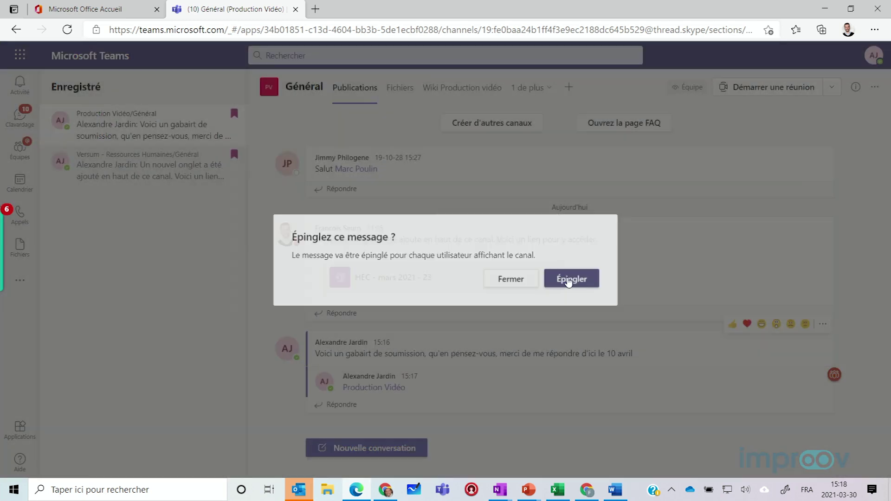
{"action": "left_click", "coordinate": [571, 279]}
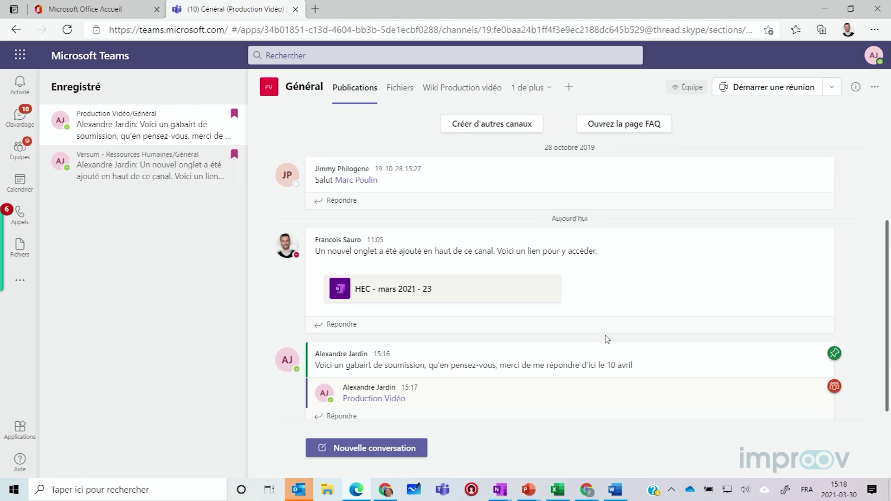
Step: Switch to the Office home page, open To Do and start a new entry in the Tâches list
{"action": "left_click", "coordinate": [83, 9]}
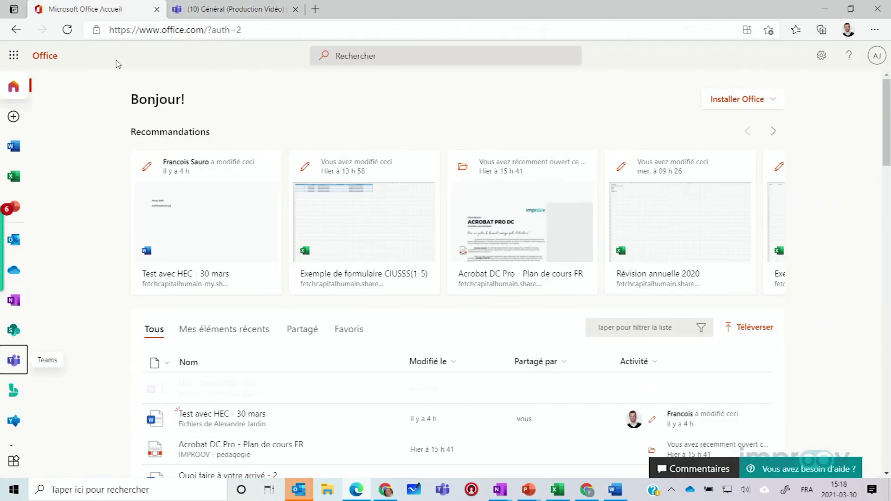
{"action": "scroll", "coordinate": [31, 372], "scroll_direction": "down", "scroll_amount": 1}
{"action": "scroll", "coordinate": [30, 372], "scroll_direction": "down", "scroll_amount": 1}
{"action": "left_click", "coordinate": [18, 371]}
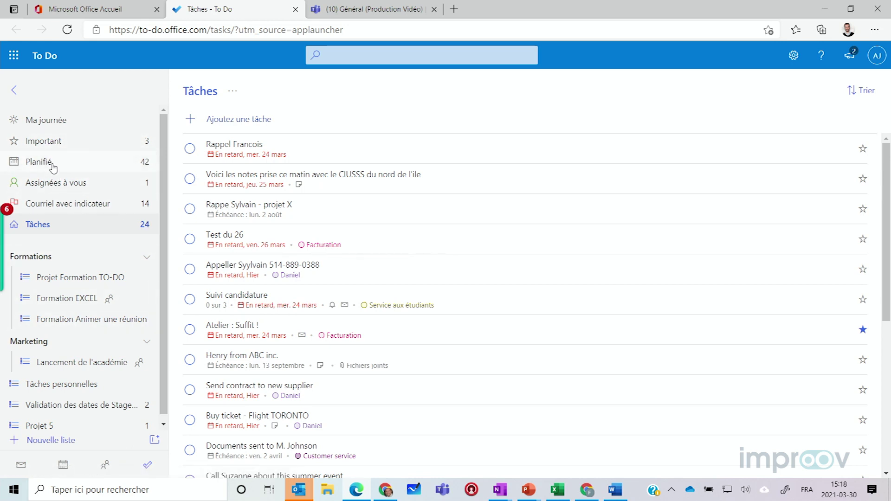
{"action": "left_click", "coordinate": [250, 117]}
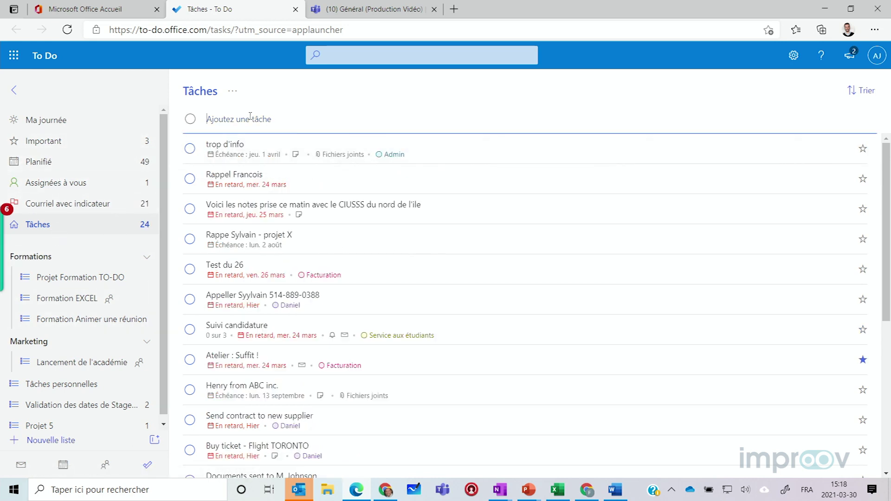
Step: Switch back to Teams and copy the link to the pinned submission template message
{"action": "left_click", "coordinate": [376, 8]}
{"action": "mouse_move", "coordinate": [820, 346]}
{"action": "left_click", "coordinate": [824, 338]}
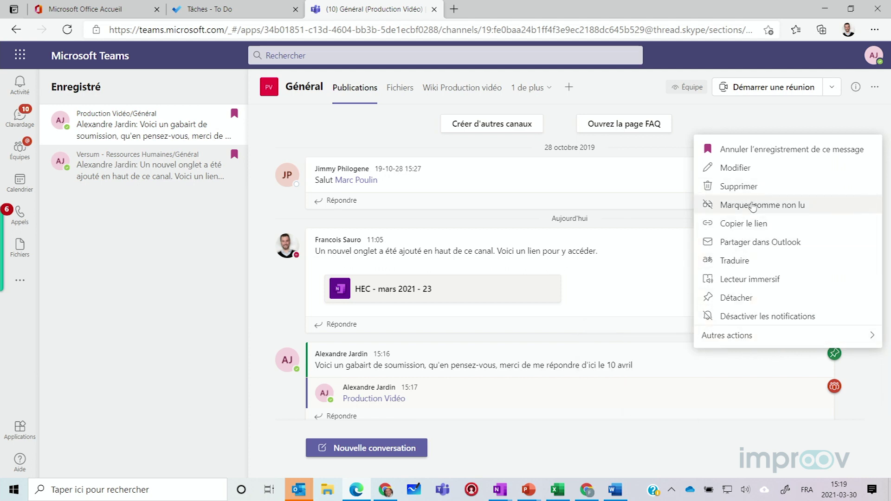
{"action": "left_click", "coordinate": [760, 224]}
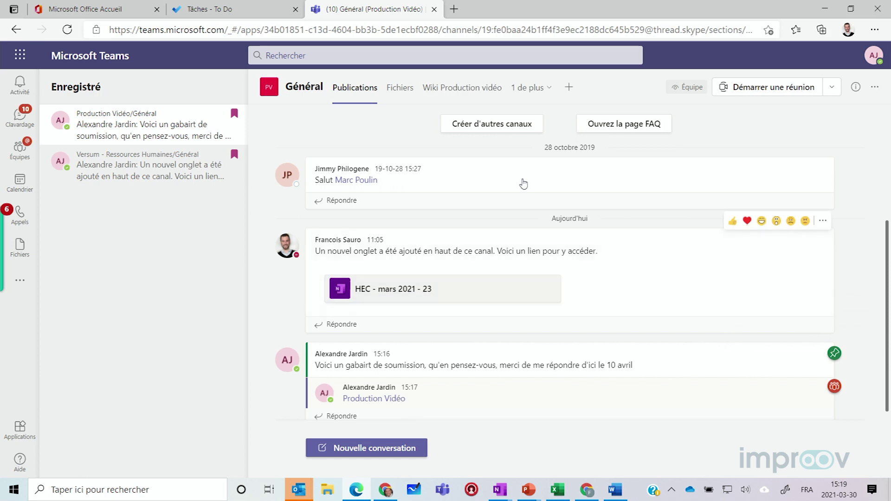
Step: Switch to To Do and add the task "Relance de la soumission :" followed by the copied message link
{"action": "left_click", "coordinate": [253, 10]}
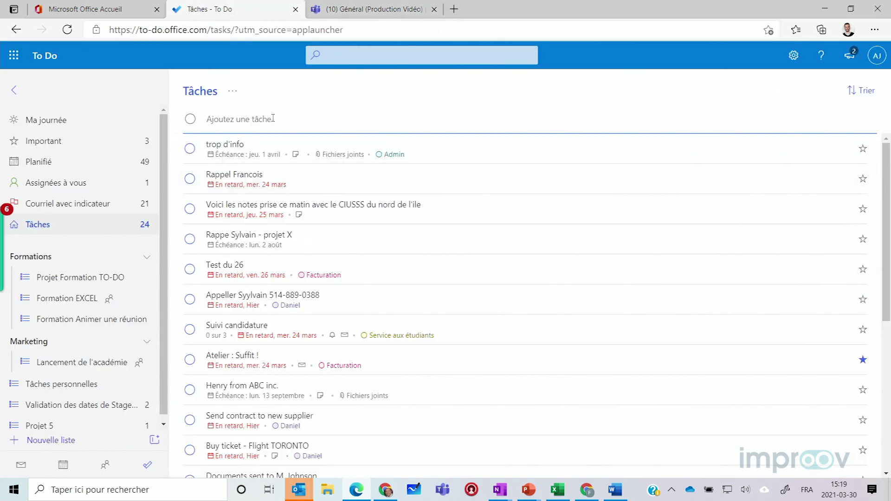
{"action": "type", "text": "Relance de la soumission :"}
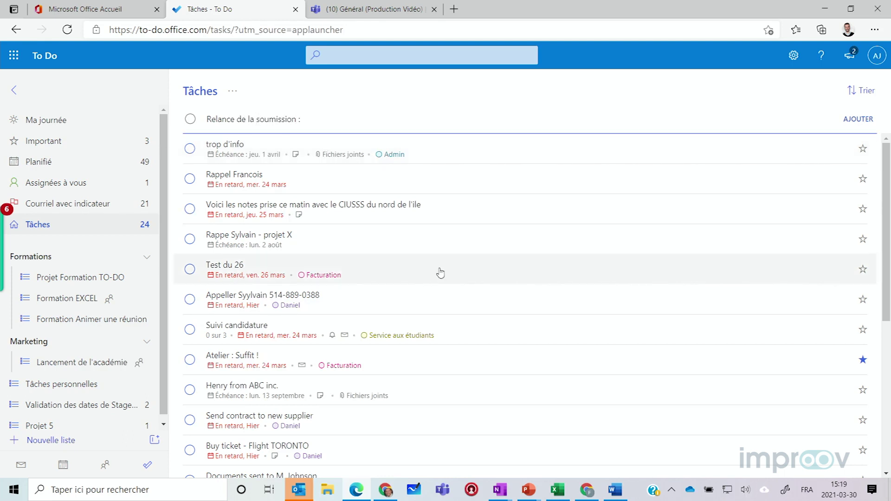
{"action": "key", "text": "ctrl+v"}
{"action": "key", "text": "Return"}
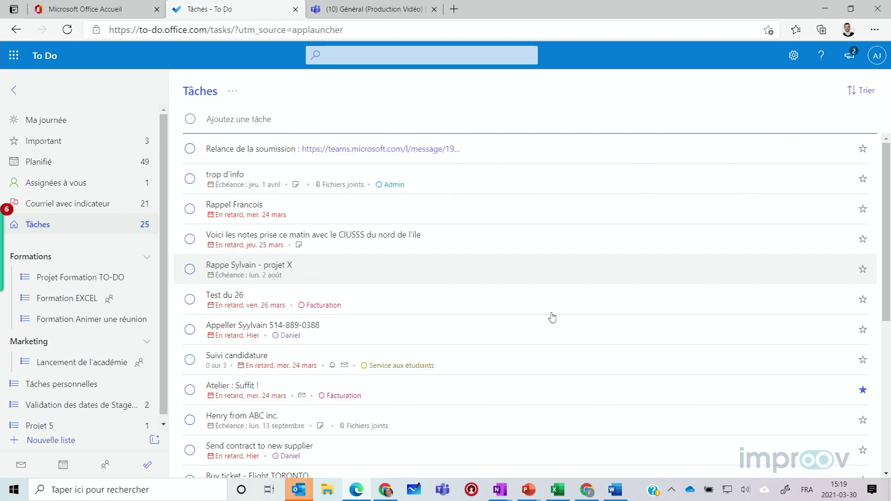
Step: Open the new follow-up task's details and add six steps, each with the first name of a person to follow up with
{"action": "left_click", "coordinate": [518, 154]}
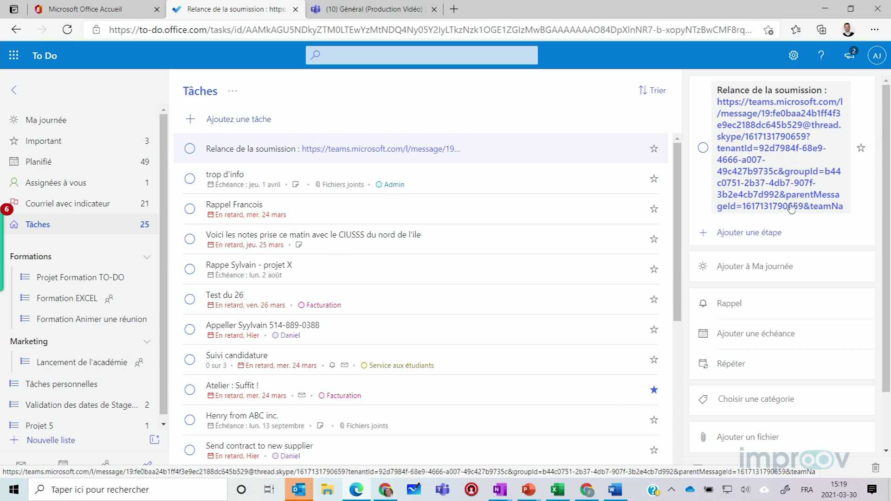
{"action": "left_click", "coordinate": [741, 237]}
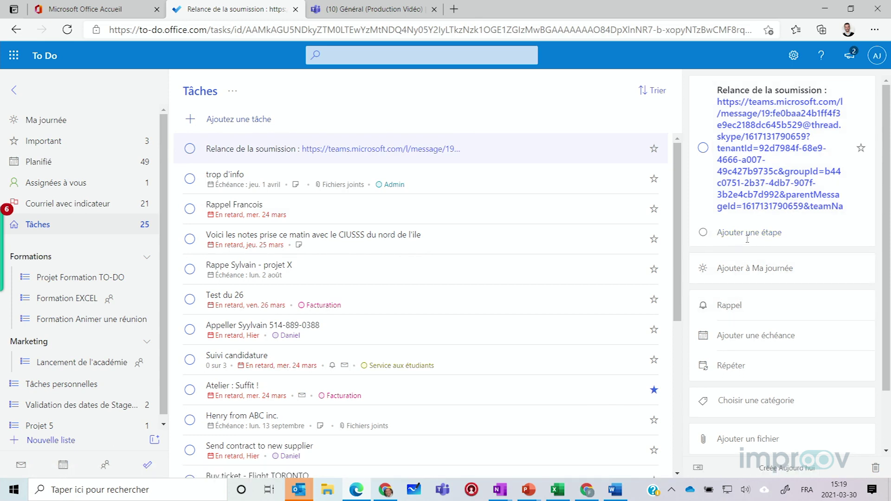
{"action": "type", "text": "Josée"}
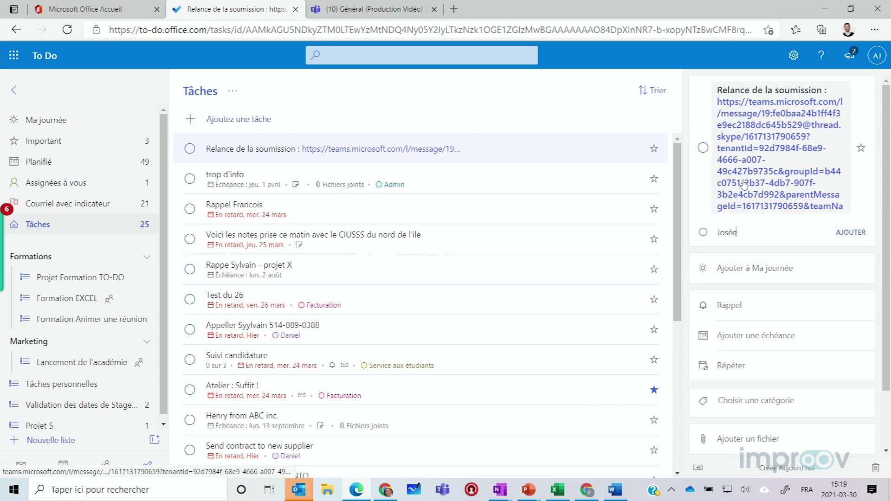
{"action": "key", "text": "Return"}
{"action": "type", "text": "Sylvain"}
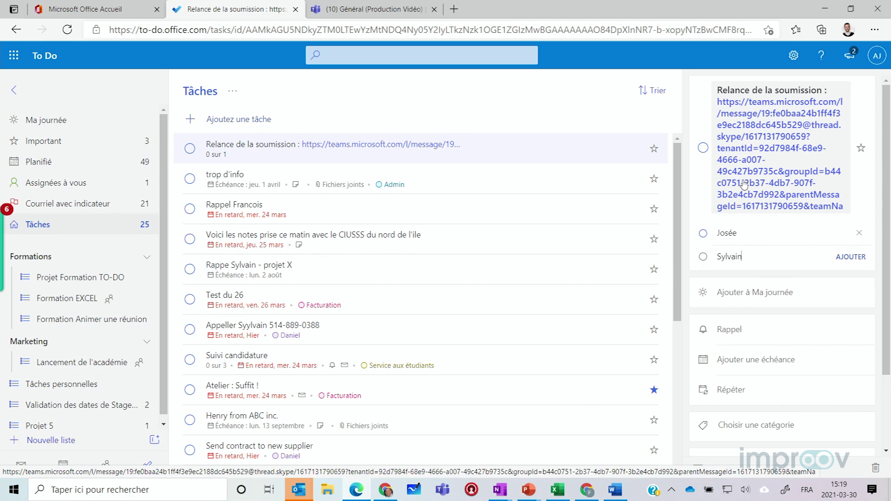
{"action": "key", "text": "Return"}
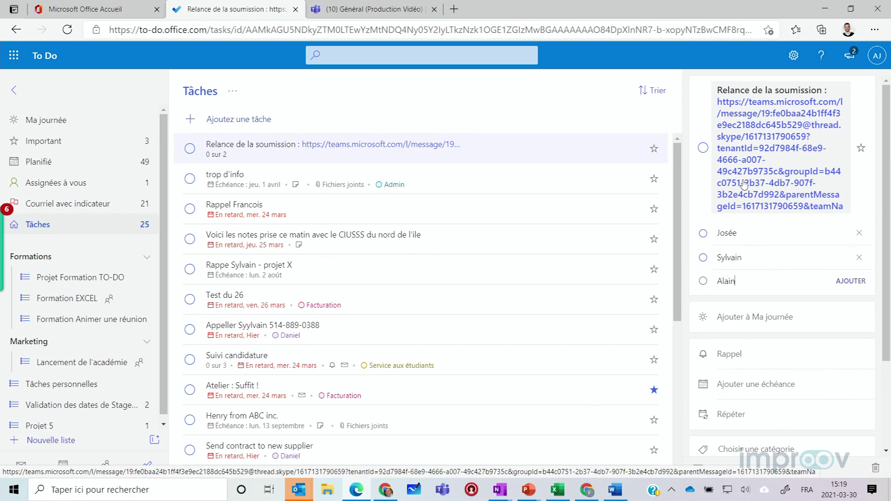
{"action": "key", "text": "Return"}
{"action": "type", "text": "France"}
{"action": "key", "text": "Return"}
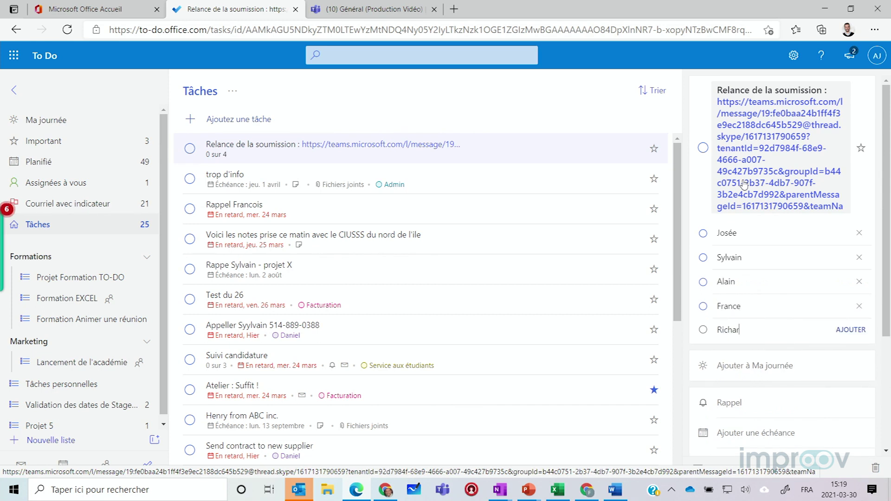
{"action": "key", "text": "Return"}
{"action": "type", "text": "Alec"}
{"action": "key", "text": "Return"}
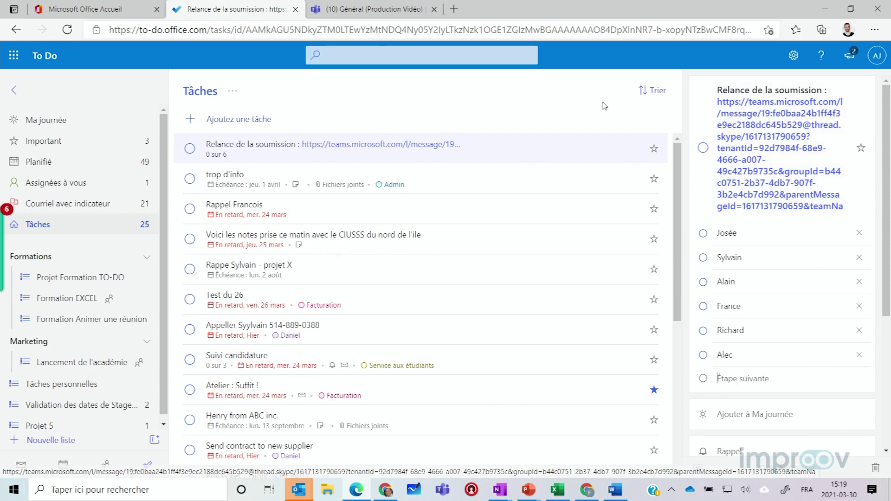
Step: Mark the second and fourth steps of the follow-up task as completed
{"action": "left_click", "coordinate": [704, 258]}
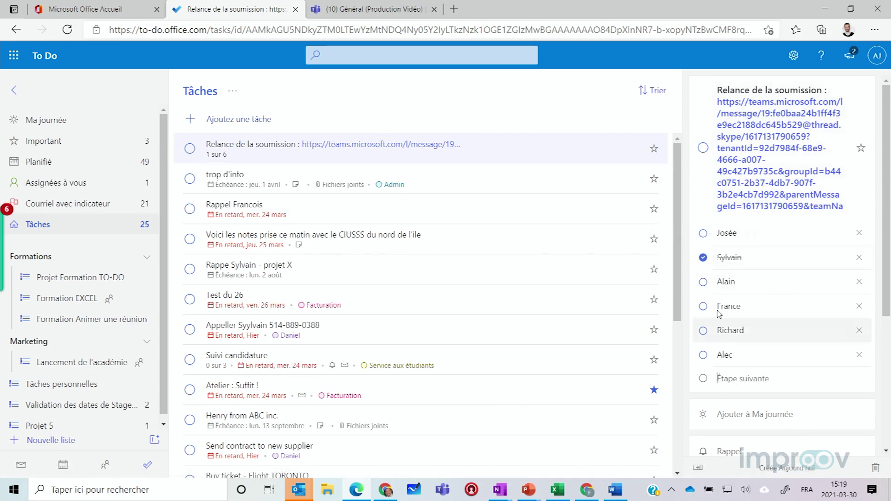
{"action": "left_click", "coordinate": [705, 306]}
{"action": "scroll", "coordinate": [763, 280], "scroll_direction": "down", "scroll_amount": 5}
{"action": "scroll", "coordinate": [762, 280], "scroll_direction": "up", "scroll_amount": 5}
{"action": "scroll", "coordinate": [764, 292], "scroll_direction": "down", "scroll_amount": 4}
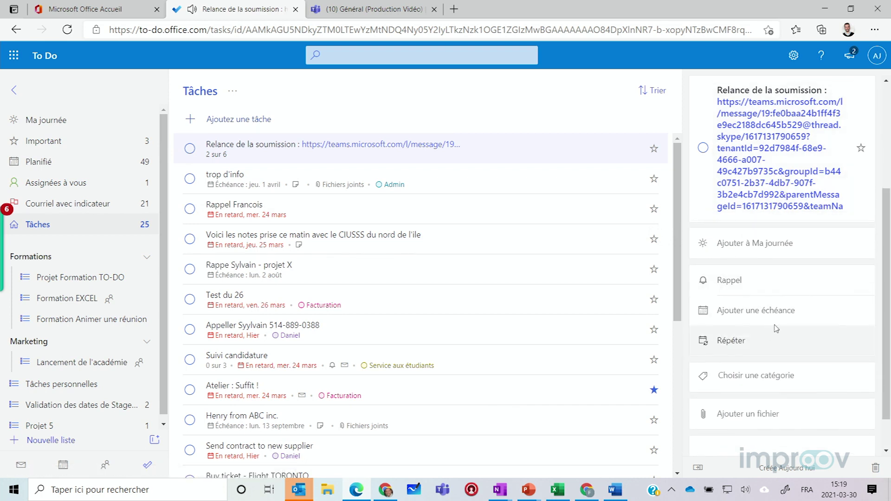
{"action": "scroll", "coordinate": [765, 303], "scroll_direction": "up", "scroll_amount": 4}
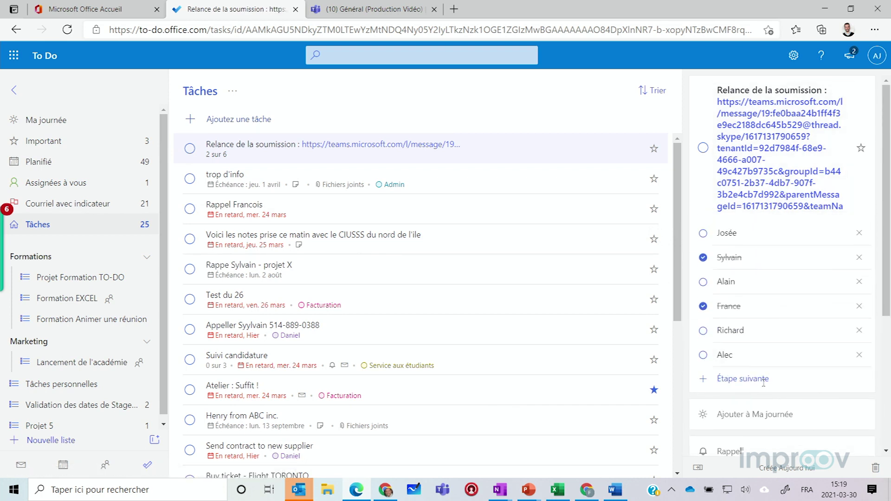
Step: Set a reminder on the follow-up task for next week, Monday at 9:00
{"action": "scroll", "coordinate": [748, 378], "scroll_direction": "down", "scroll_amount": 4}
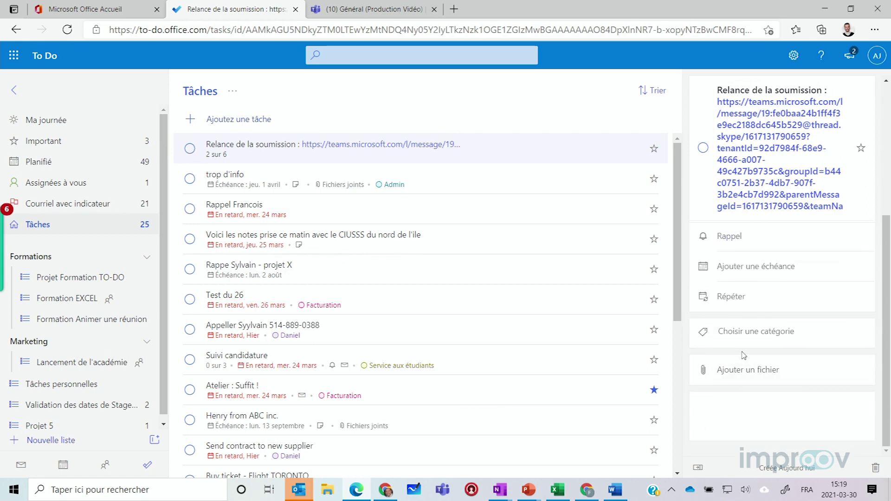
{"action": "left_click", "coordinate": [740, 297]}
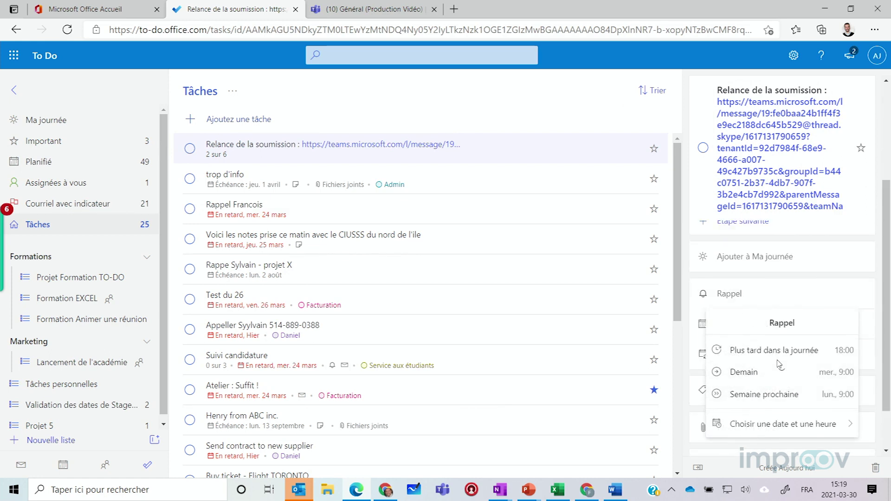
{"action": "left_click", "coordinate": [769, 399]}
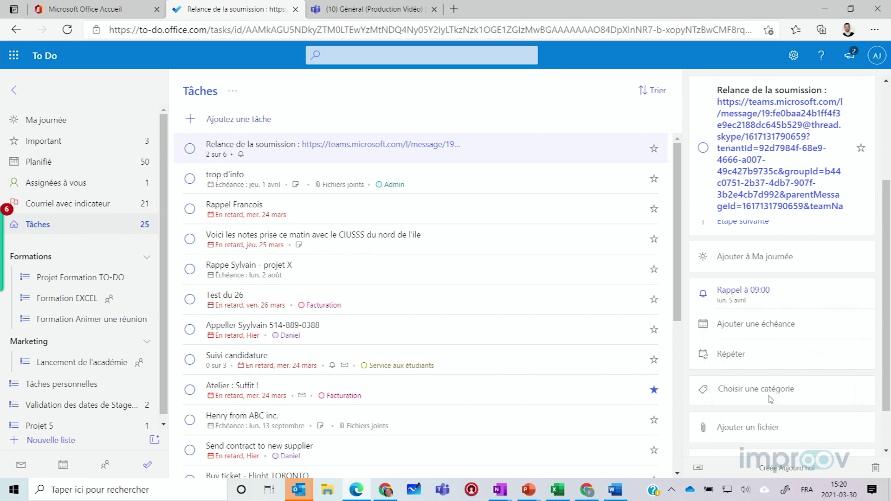
Step: Set the follow-up task's due date to 6 April 2021 and return to its list of steps
{"action": "left_click", "coordinate": [749, 337]}
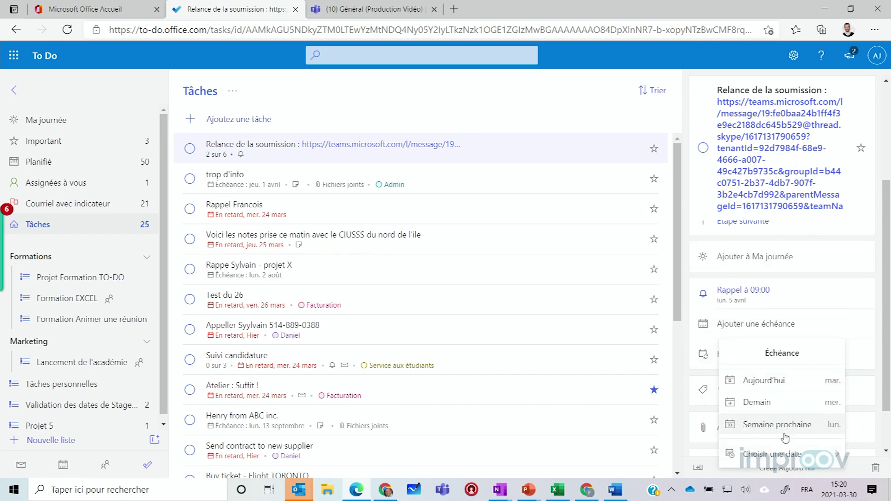
{"action": "left_click", "coordinate": [773, 454]}
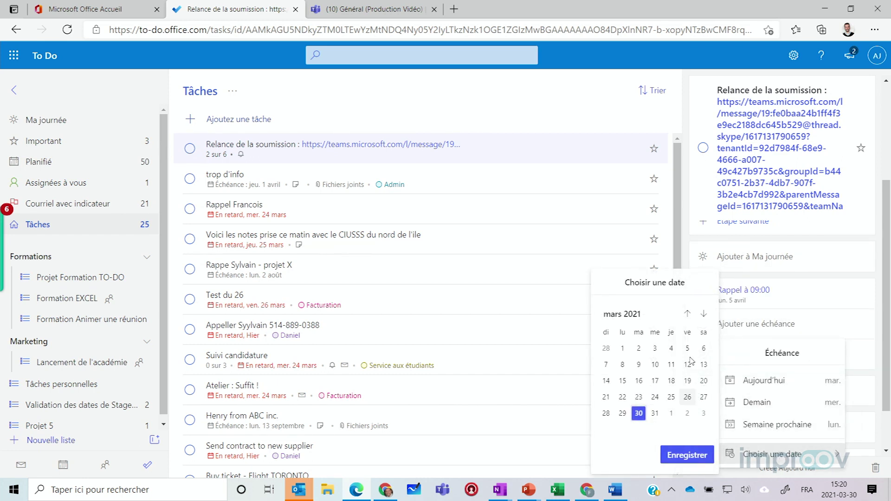
{"action": "left_click", "coordinate": [704, 314]}
{"action": "left_click", "coordinate": [639, 365]}
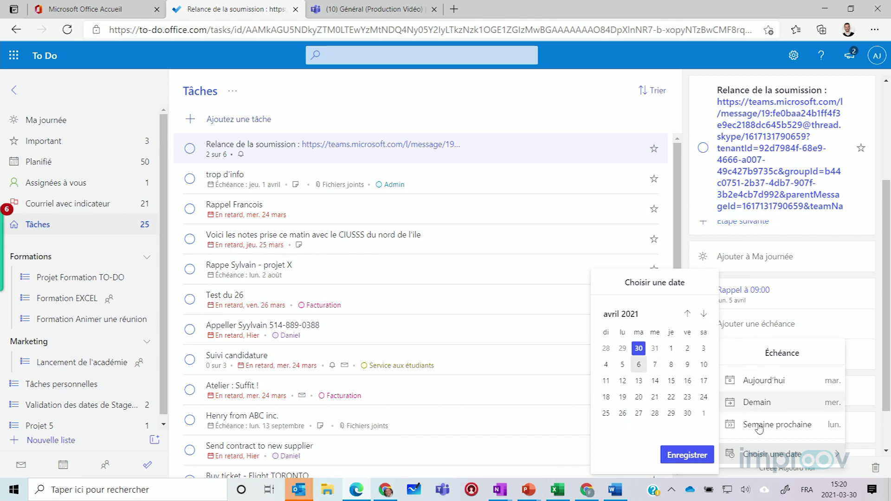
{"action": "left_click", "coordinate": [688, 455]}
{"action": "scroll", "coordinate": [751, 348], "scroll_direction": "down", "scroll_amount": 1}
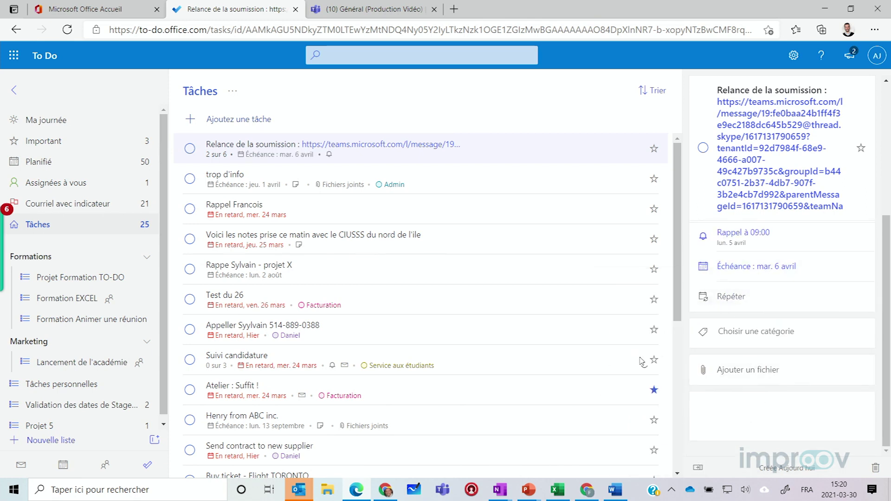
{"action": "scroll", "coordinate": [833, 324], "scroll_direction": "up", "scroll_amount": 4}
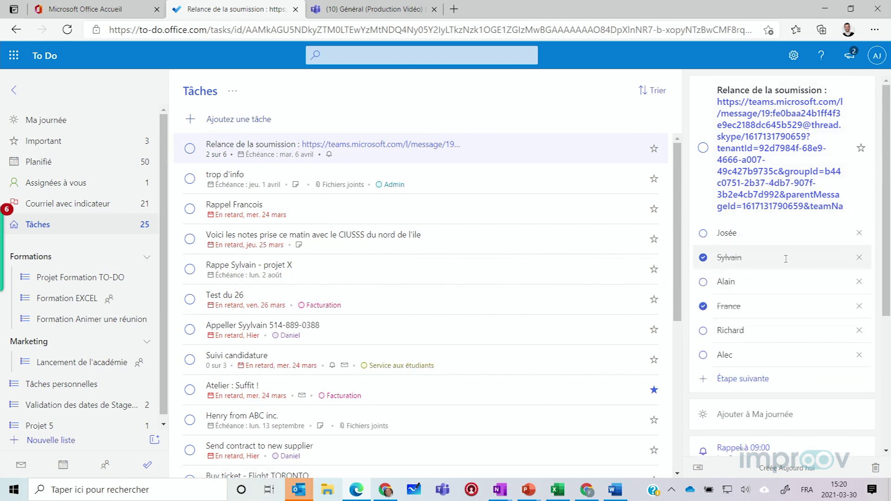
Step: Open the details of the "trop d'info" task to compare them with the follow-up task
{"action": "left_click", "coordinate": [398, 185]}
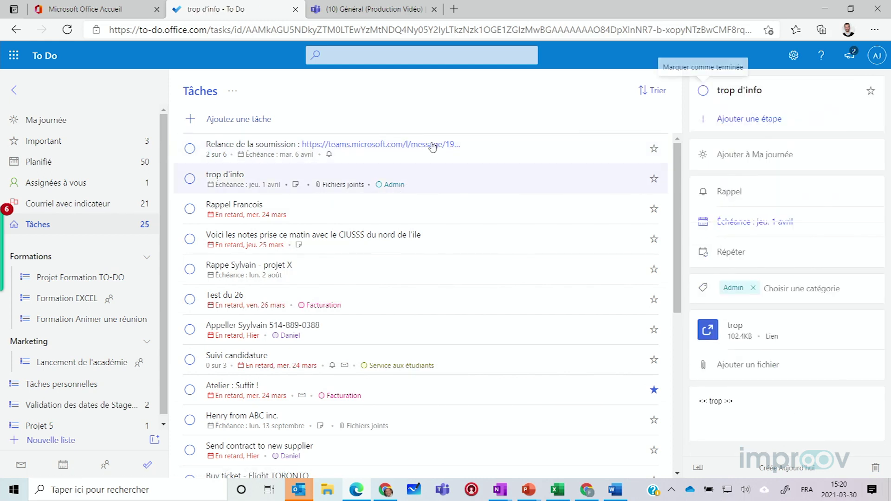
{"action": "left_click", "coordinate": [567, 149]}
{"action": "left_click", "coordinate": [547, 185]}
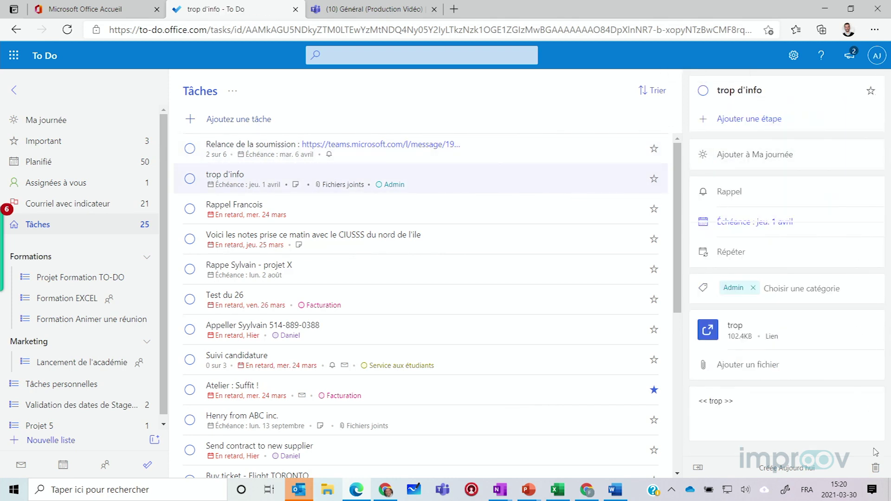
Step: Reopen the "Relance de la soumission" task and follow its message link, allowing it to open in the Teams desktop app
{"action": "left_click", "coordinate": [427, 148]}
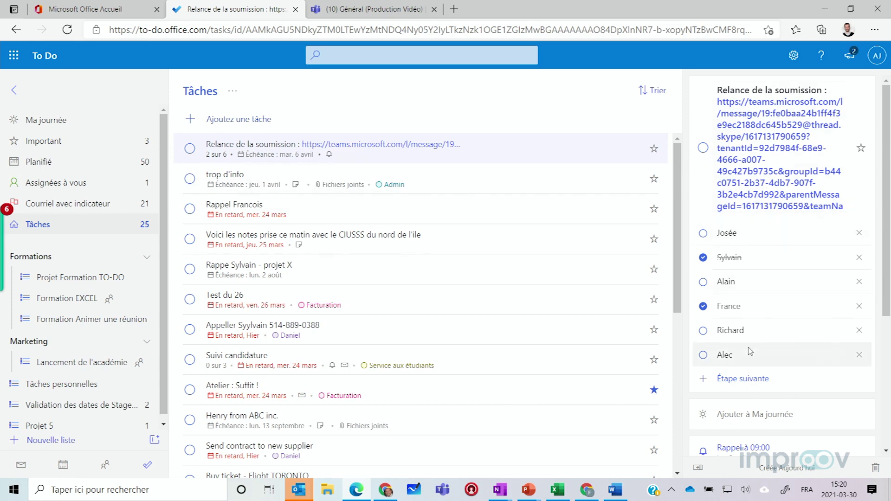
{"action": "left_click", "coordinate": [758, 152]}
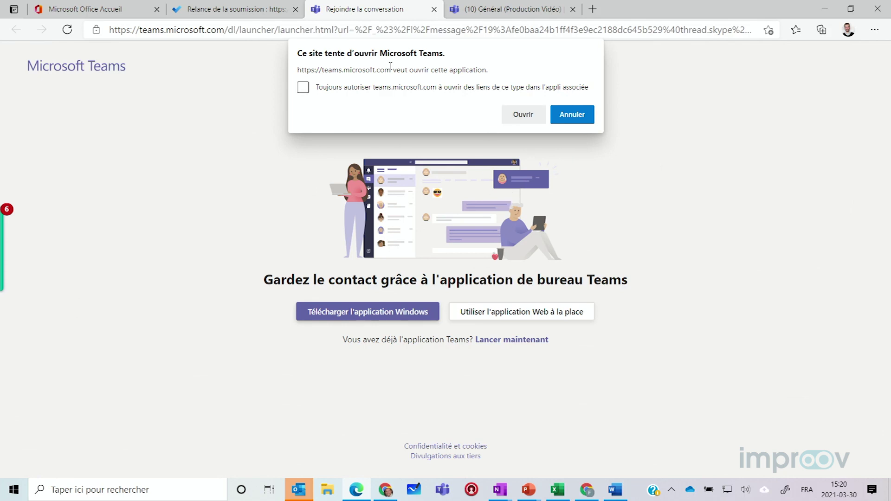
{"action": "left_click", "coordinate": [523, 114]}
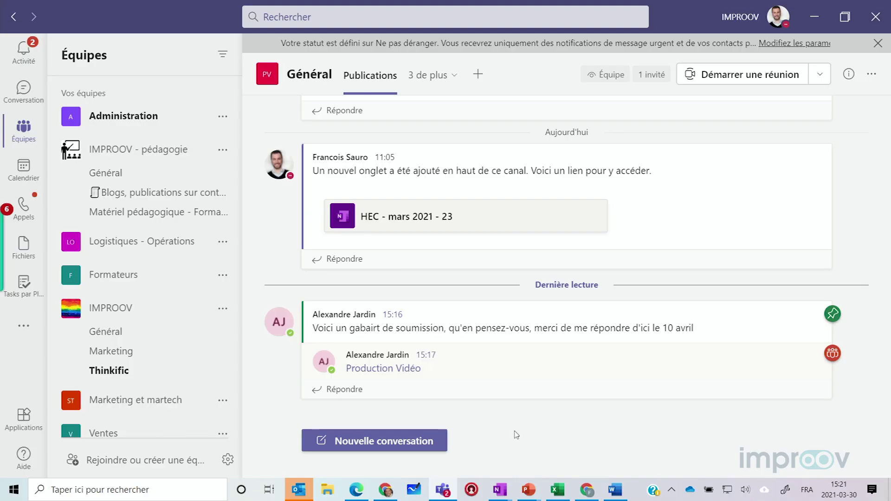
Step: Switch to the Outlook calendar, collapse the Demain and Cette semaine task groups, and open the undated "Relance de la soumission" task
{"action": "mouse_move", "coordinate": [300, 491]}
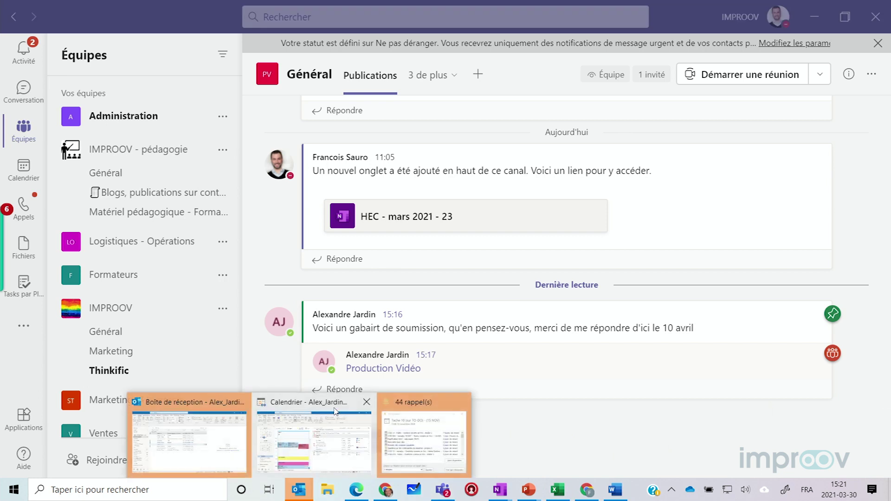
{"action": "left_click", "coordinate": [261, 445]}
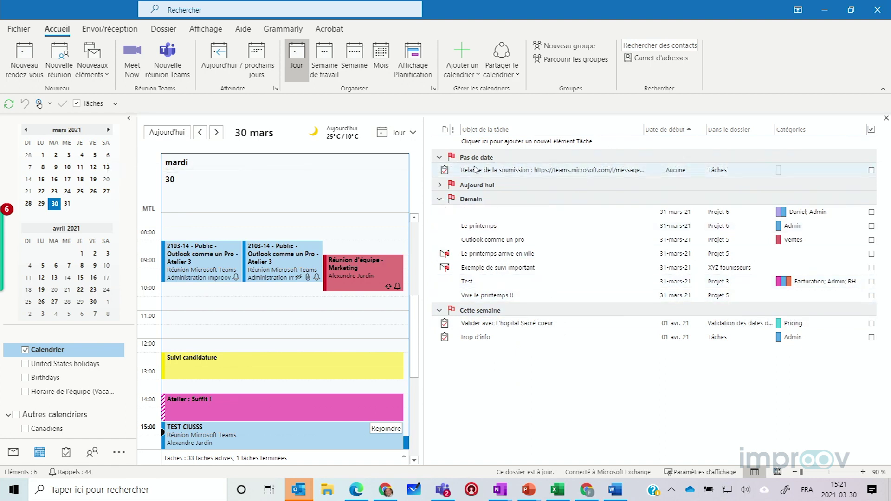
{"action": "left_click", "coordinate": [534, 170]}
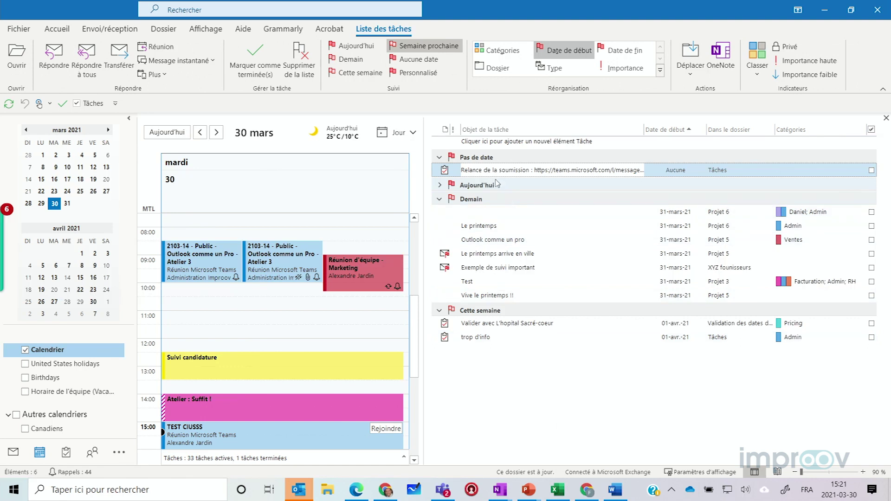
{"action": "left_click", "coordinate": [439, 200]}
{"action": "left_click", "coordinate": [439, 213]}
{"action": "double_click", "coordinate": [497, 172]}
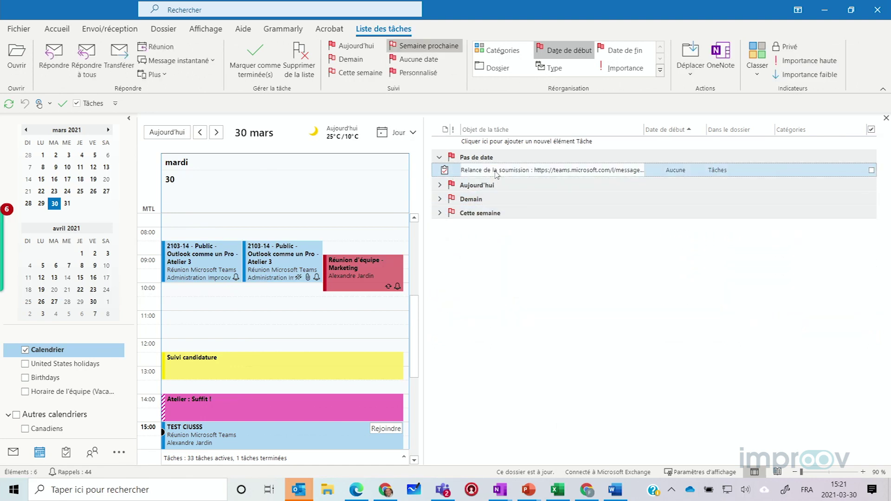
Step: Move the Teams message link from the task's subject into its notes area
{"action": "left_click_drag", "start_coordinate": [193, 150], "coordinate": [841, 159]}
{"action": "key", "text": "ctrl+c"}
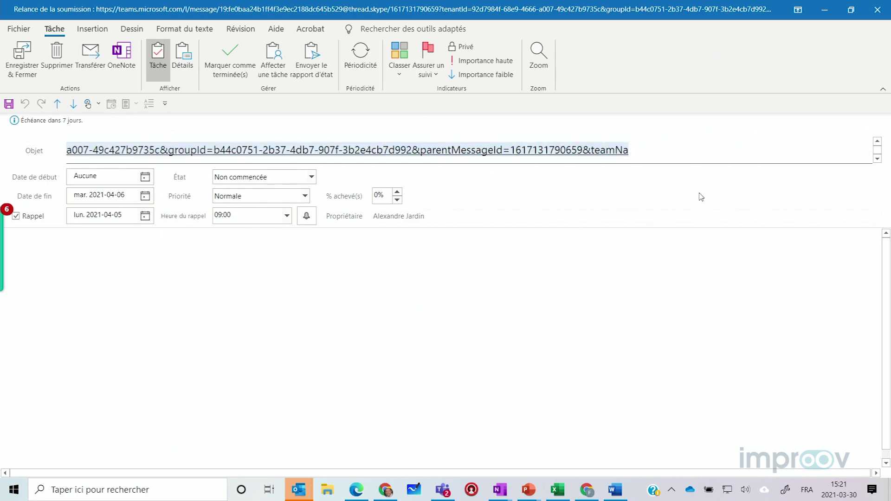
{"action": "key", "text": "Delete"}
{"action": "left_click", "coordinate": [98, 240]}
{"action": "key", "text": "ctrl+v"}
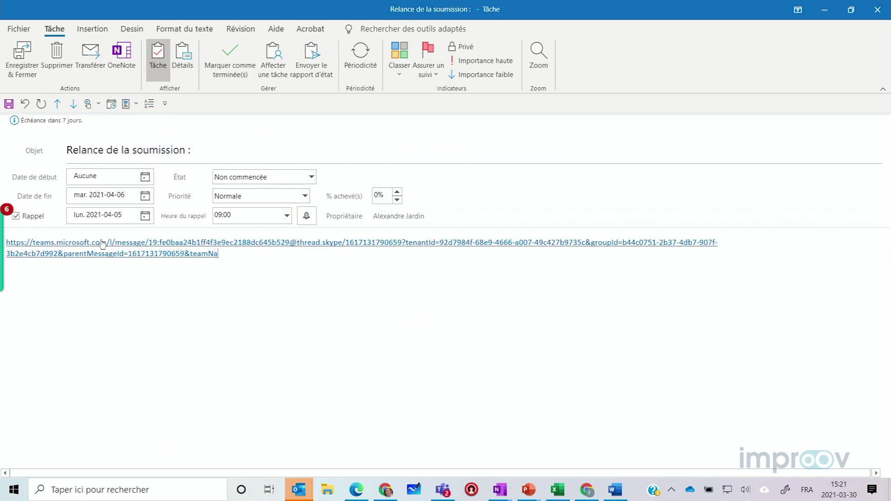
Step: Remove the trailing colon so the subject reads "Relance de la soumission", then save and close the task
{"action": "left_click", "coordinate": [203, 156]}
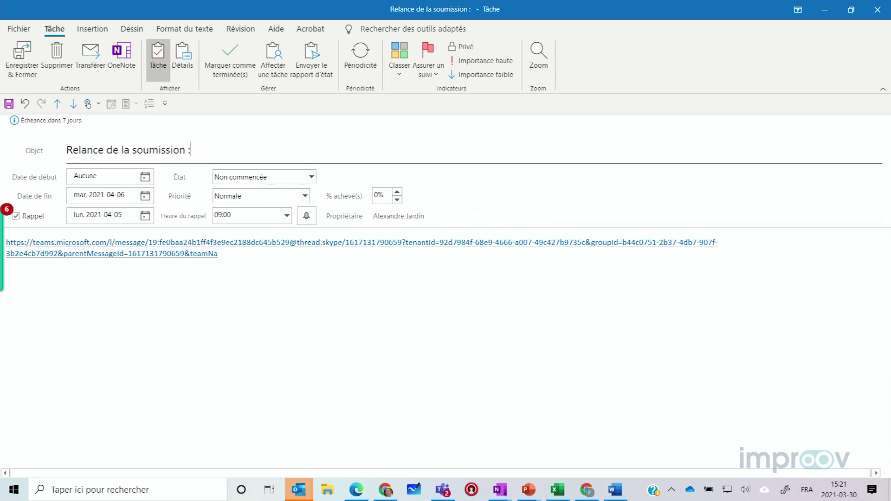
{"action": "left_click", "coordinate": [238, 323]}
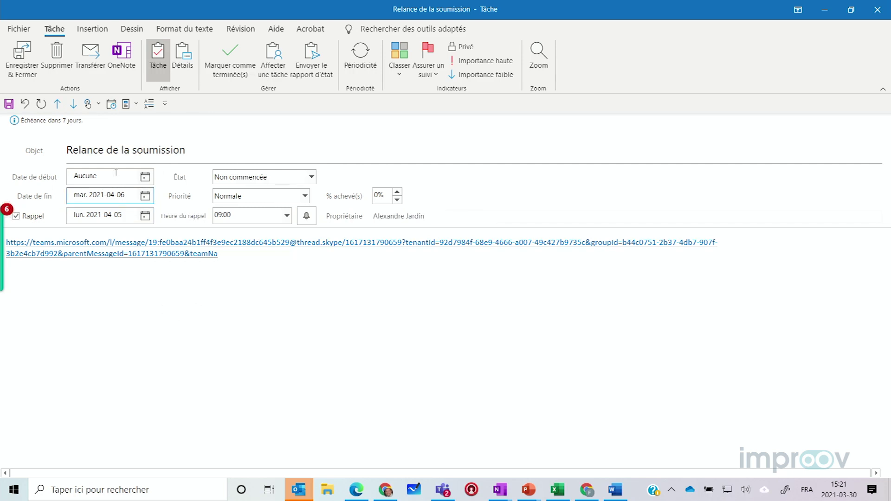
{"action": "left_click", "coordinate": [30, 58]}
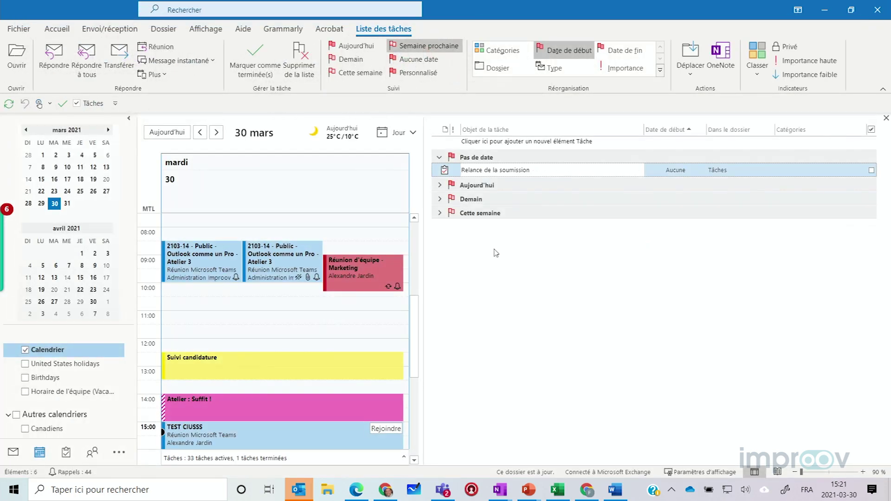
Step: Add a new Outlook task titled "Relance de soumission" and open it from the Aujourd'hui group
{"action": "left_click", "coordinate": [501, 146]}
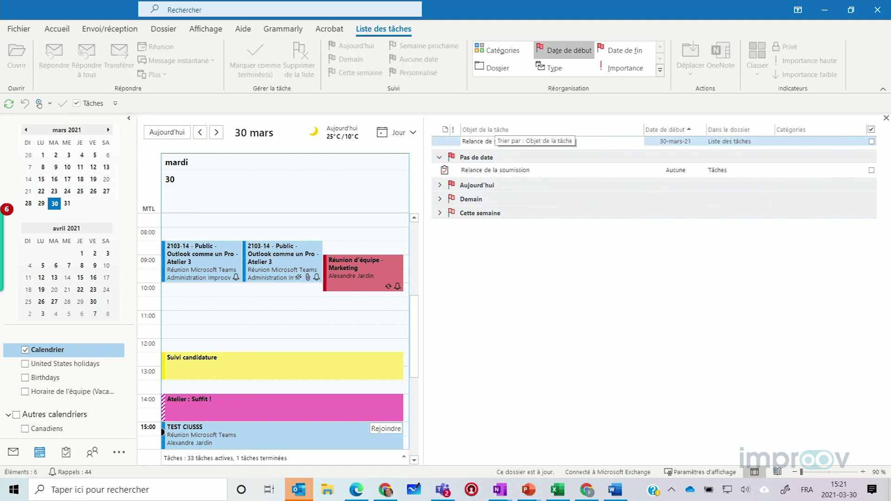
{"action": "left_click", "coordinate": [441, 186]}
{"action": "scroll", "coordinate": [511, 324], "scroll_direction": "down", "scroll_amount": 5}
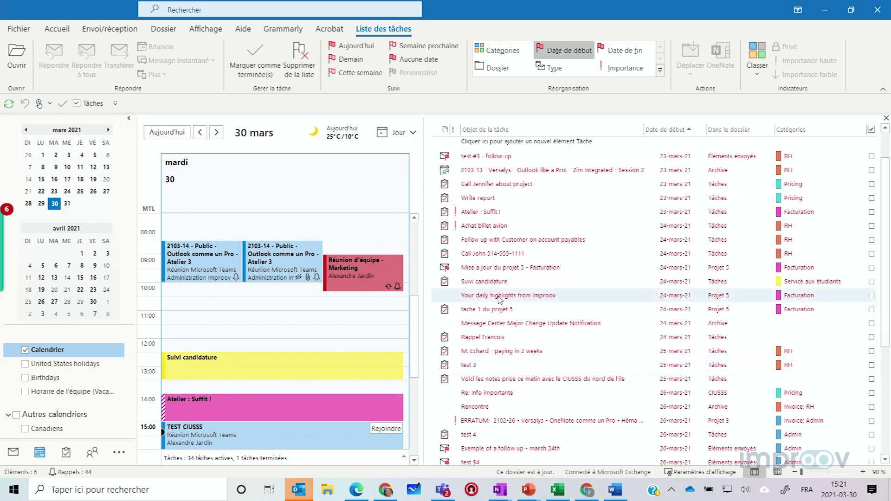
{"action": "left_click", "coordinate": [517, 421]}
{"action": "key", "text": "Return"}
Step: Paste the Teams message link into the new task's notes and follow it to the channel conversation
{"action": "left_click", "coordinate": [125, 240]}
{"action": "key", "text": "ctrl+v"}
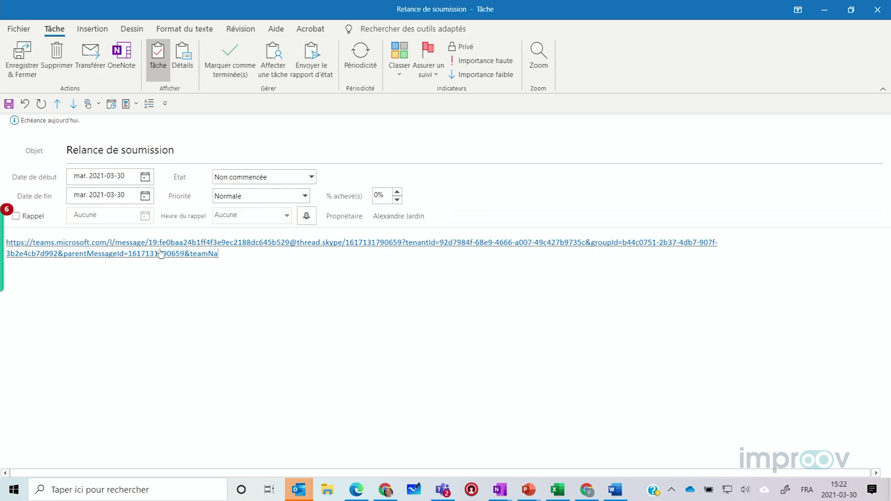
{"action": "left_click", "coordinate": [142, 246]}
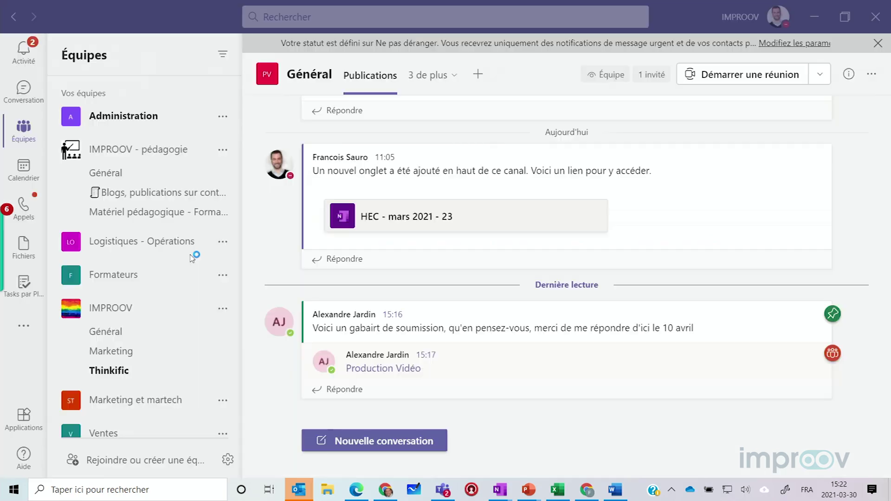